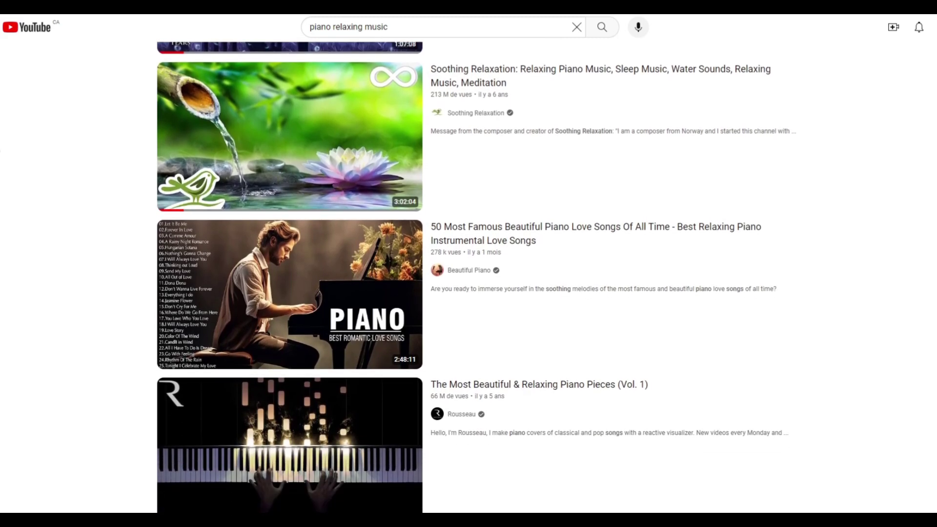
Step: Scroll down through the Suno home page
{"action": "scroll", "coordinate": [468, 277], "scroll_direction": "down", "scroll_amount": 1}
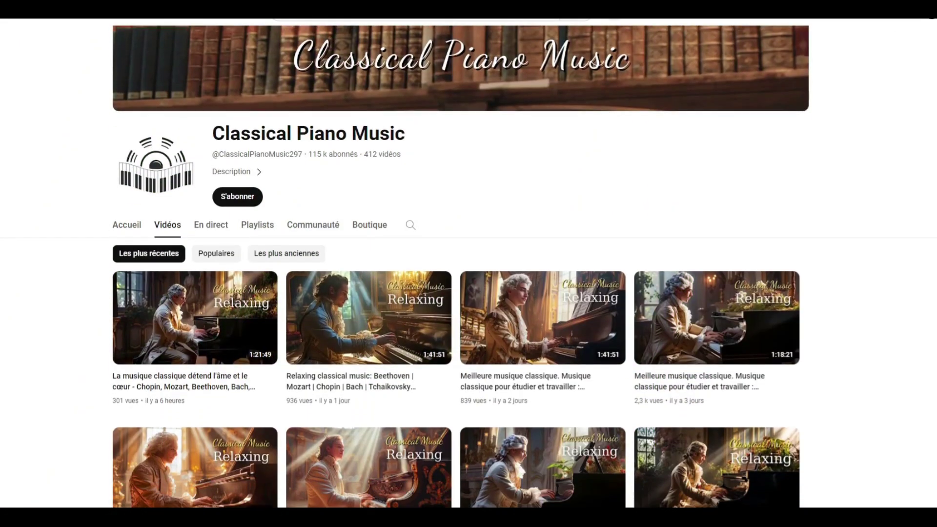
{"action": "scroll", "coordinate": [456, 312], "scroll_direction": "down", "scroll_amount": 3}
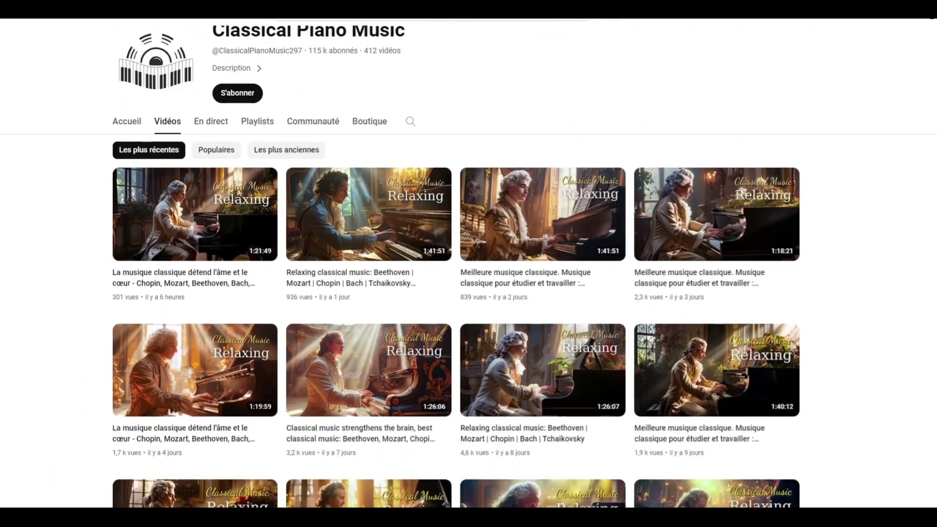
{"action": "scroll", "coordinate": [455, 312], "scroll_direction": "down", "scroll_amount": 6}
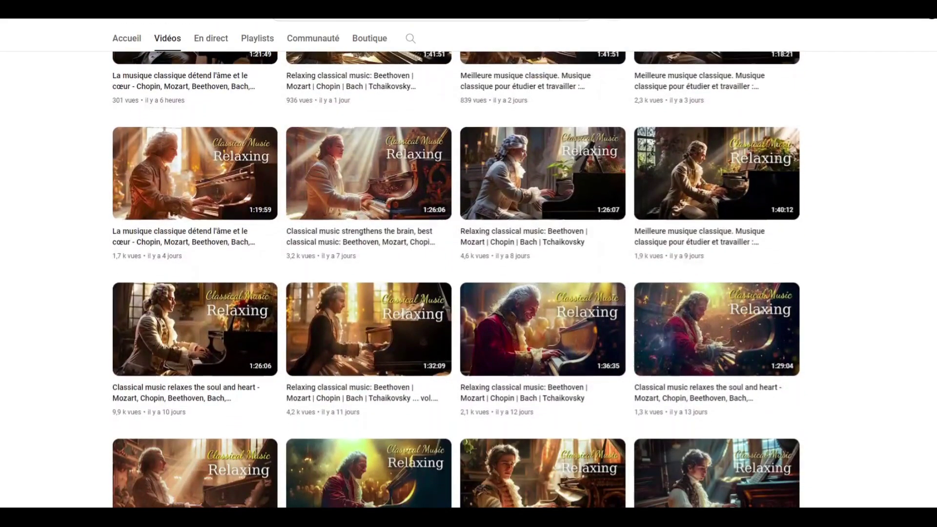
{"action": "scroll", "coordinate": [456, 312], "scroll_direction": "down", "scroll_amount": 4}
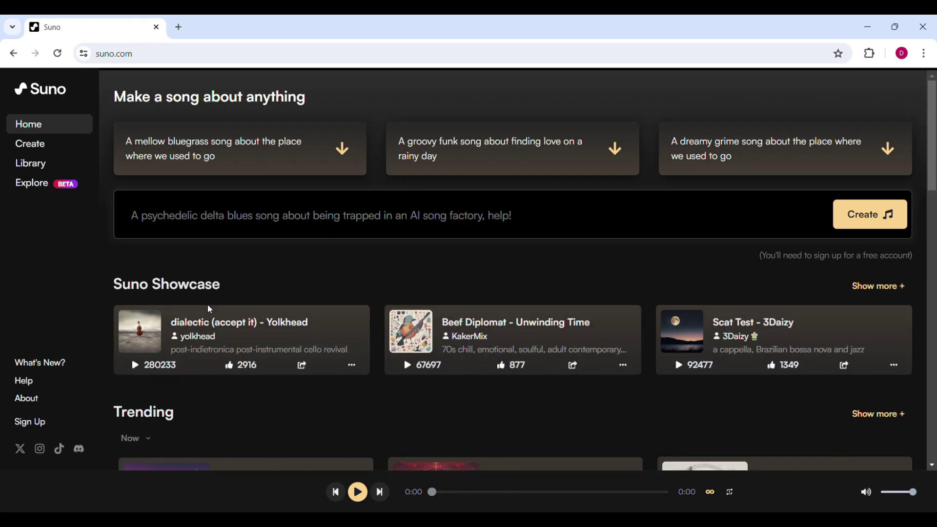
Step: Create songs in Suno from the description 'Piano relaxing music'
{"action": "left_click", "coordinate": [114, 223]}
{"action": "type", "text": "Piano"}
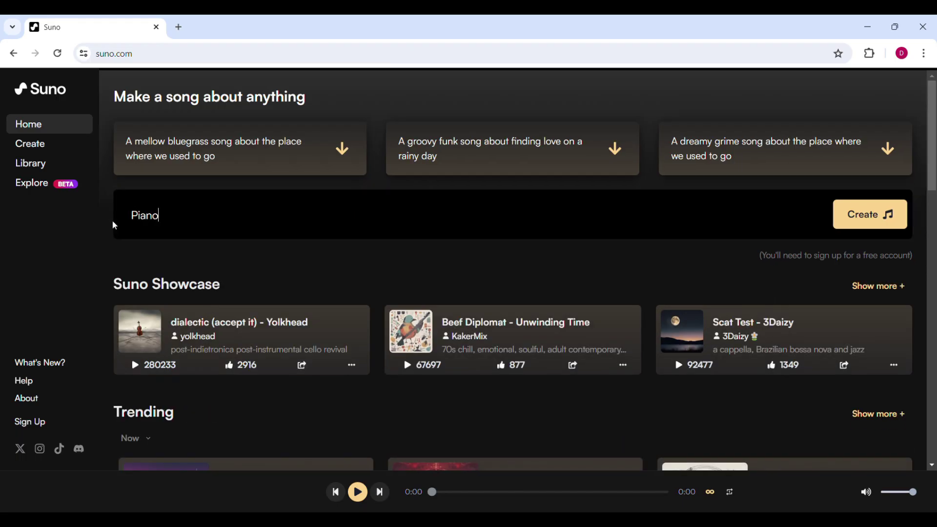
{"action": "type", "text": " relaxing music"}
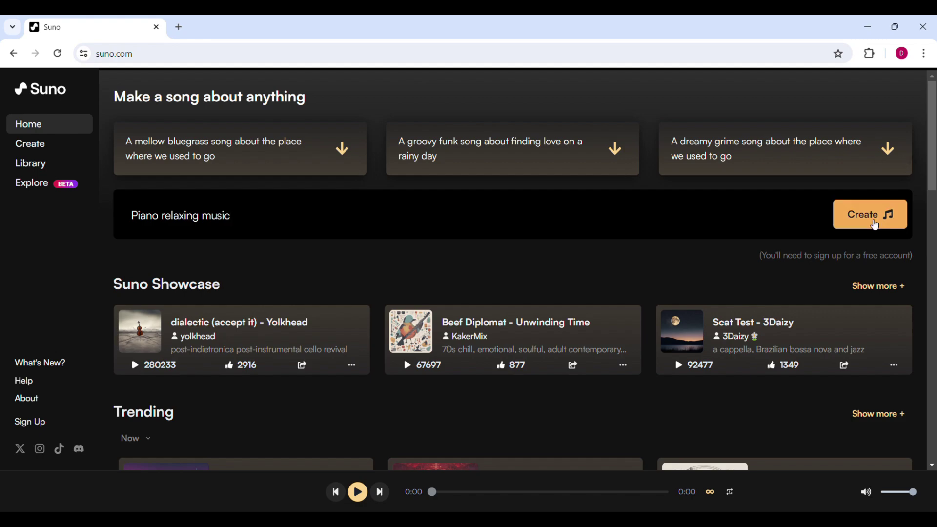
{"action": "left_click", "coordinate": [876, 225]}
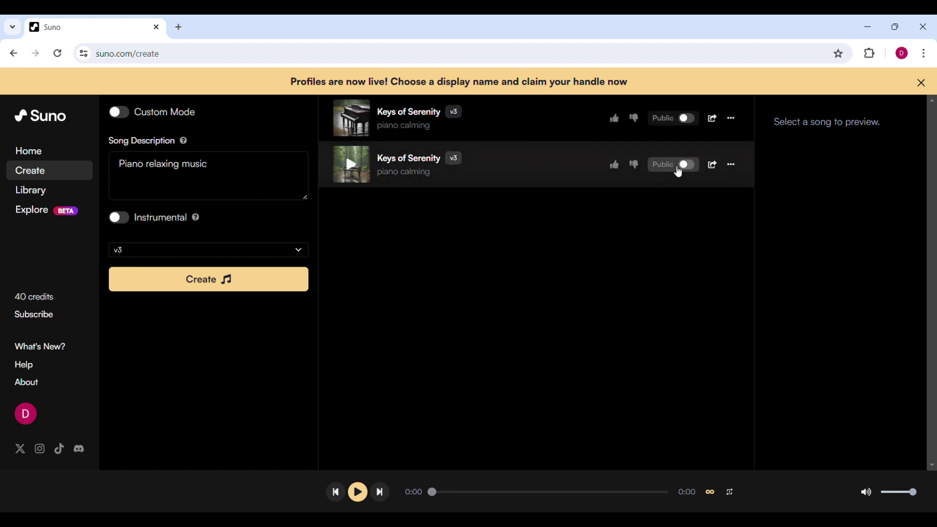
Step: Play the second Keys of Serenity song, create instrumental versions, then play 'Keys of Serenity piano'
{"action": "left_click", "coordinate": [351, 165]}
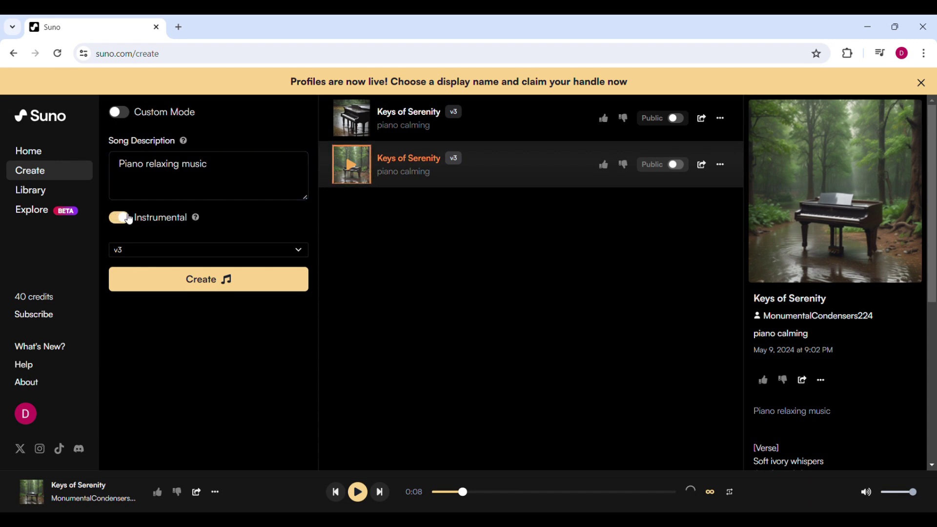
{"action": "left_click", "coordinate": [204, 287]}
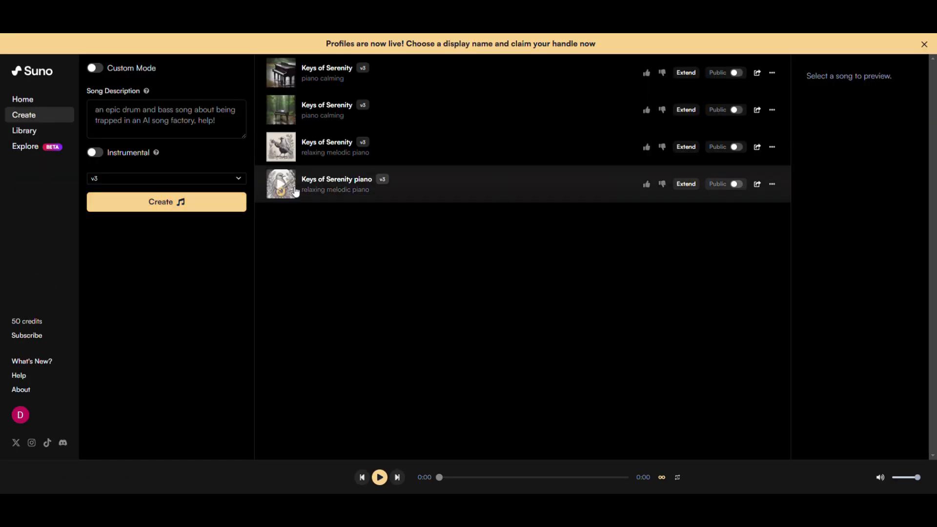
{"action": "left_click", "coordinate": [281, 184]}
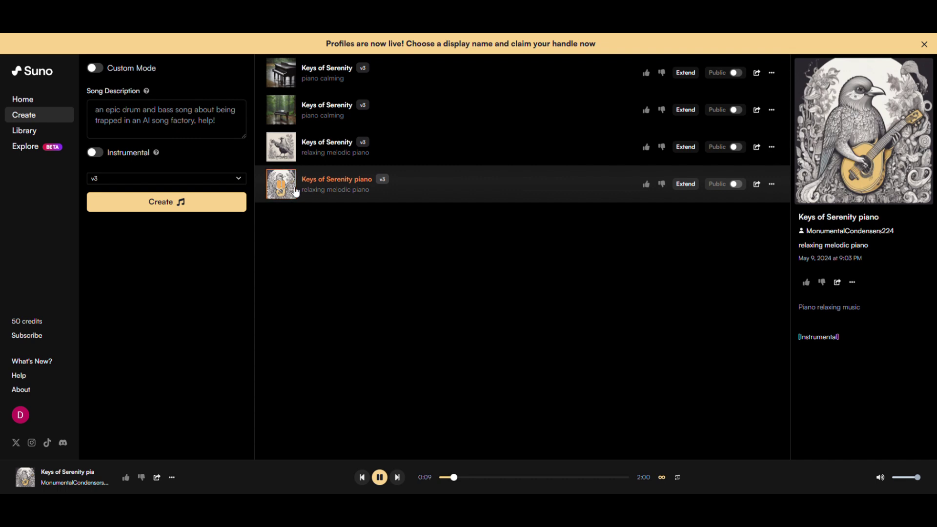
Step: Pause the Keys of Serenity piano track and download it as an audio file
{"action": "left_click", "coordinate": [295, 189]}
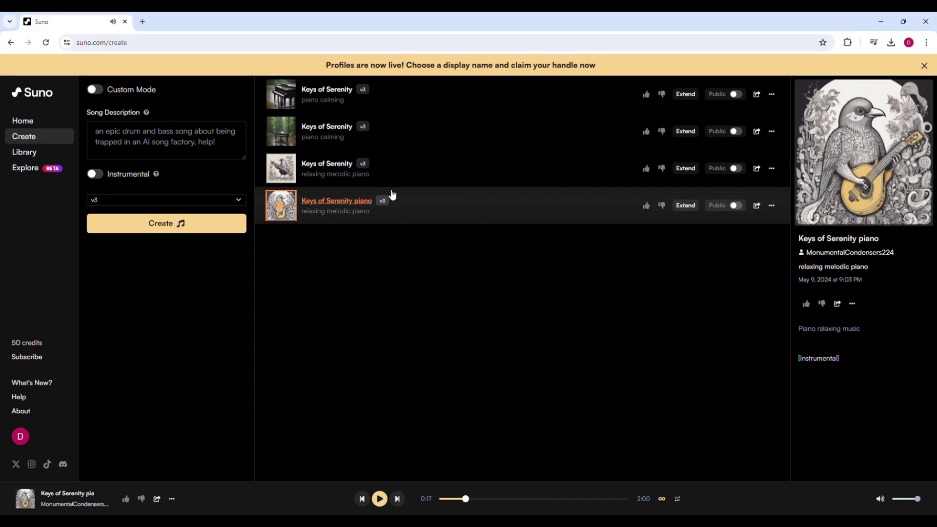
{"action": "left_click", "coordinate": [772, 184]}
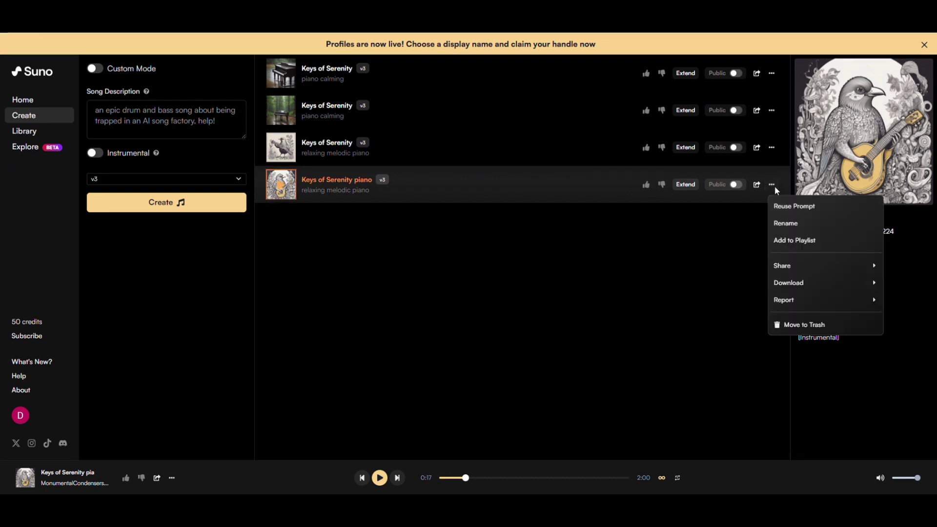
{"action": "mouse_move", "coordinate": [786, 285]}
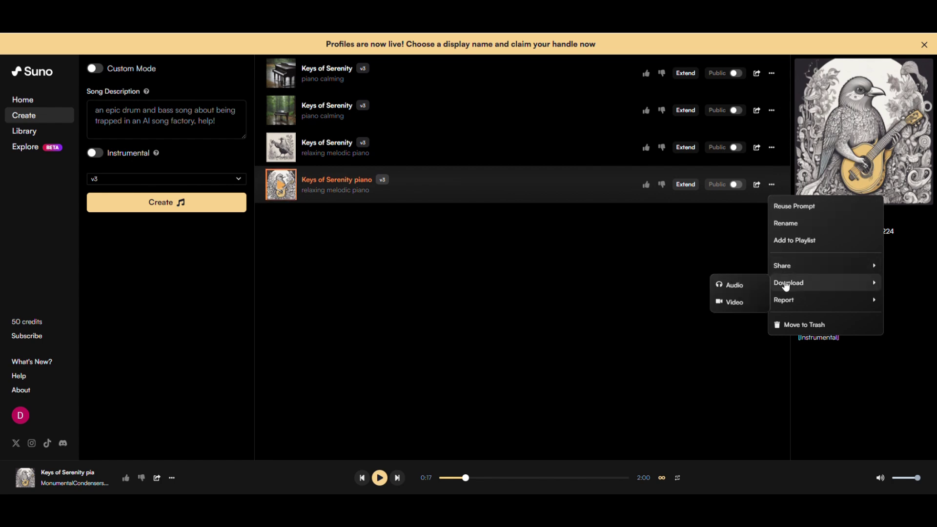
{"action": "left_click", "coordinate": [751, 292]}
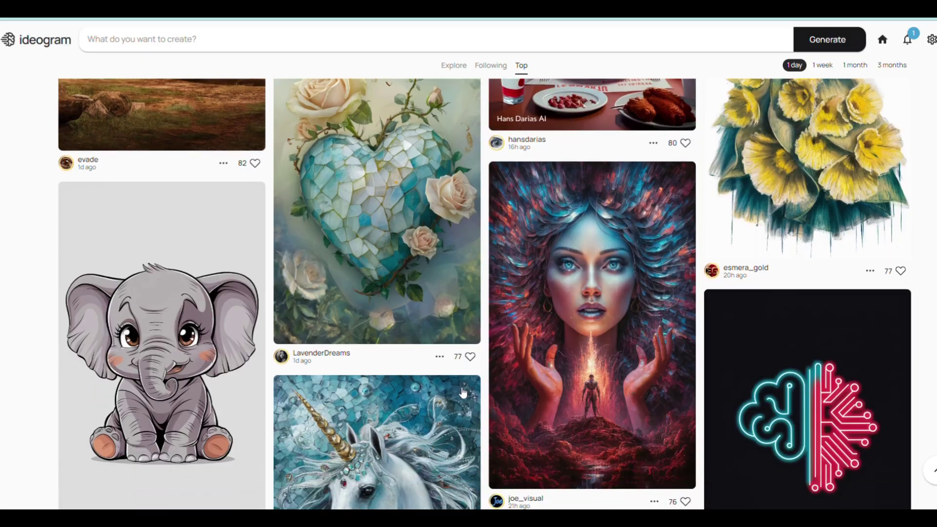
Step: Scroll through Ideogram's Top feed of community images, then back up
{"action": "scroll", "coordinate": [463, 393], "scroll_direction": "down", "scroll_amount": 2}
{"action": "scroll", "coordinate": [464, 393], "scroll_direction": "down", "scroll_amount": 3}
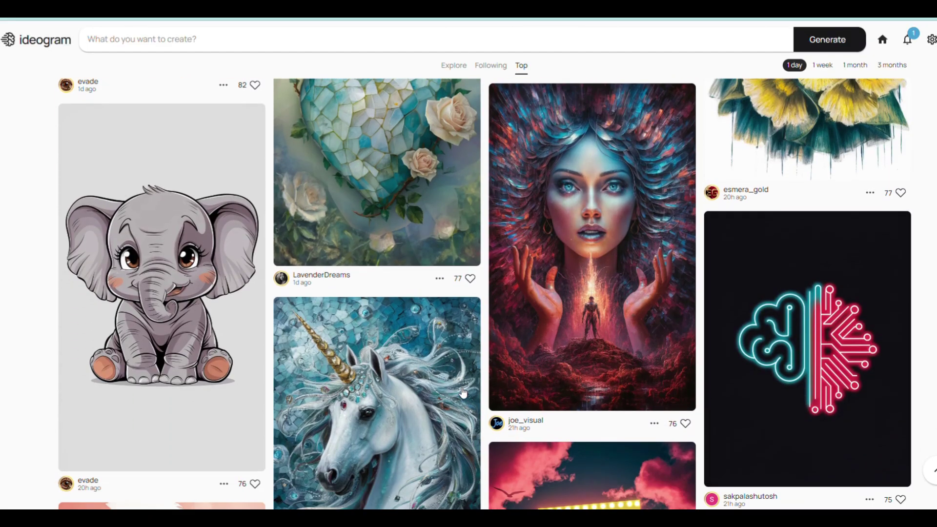
{"action": "scroll", "coordinate": [463, 393], "scroll_direction": "down", "scroll_amount": 5}
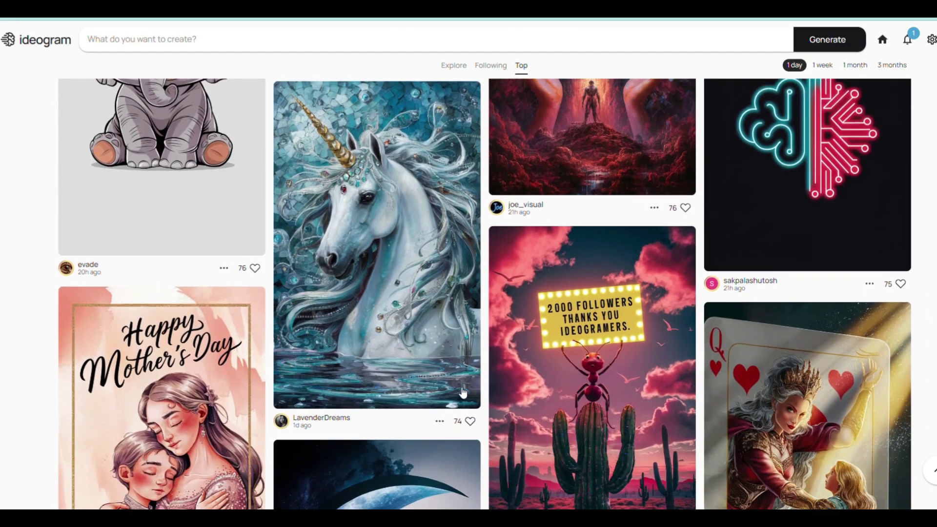
{"action": "scroll", "coordinate": [463, 393], "scroll_direction": "down", "scroll_amount": 6}
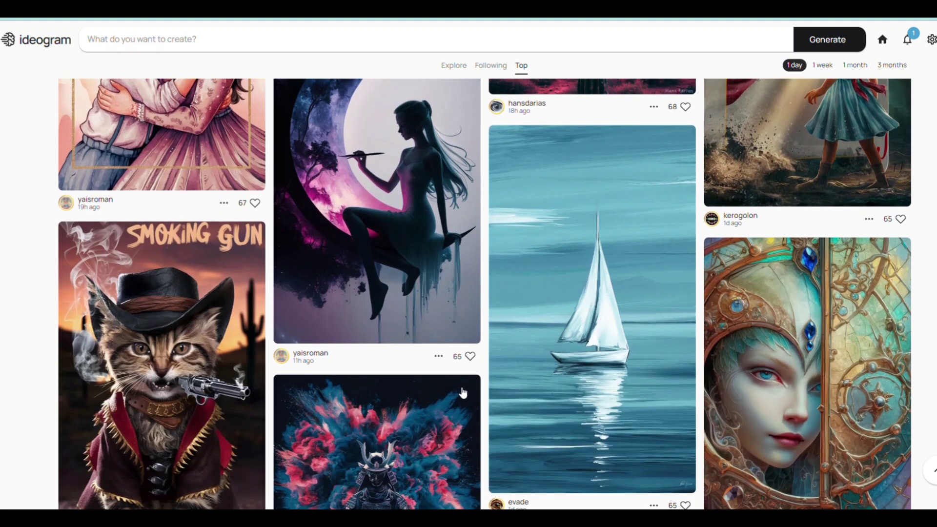
{"action": "scroll", "coordinate": [463, 393], "scroll_direction": "up", "scroll_amount": 1}
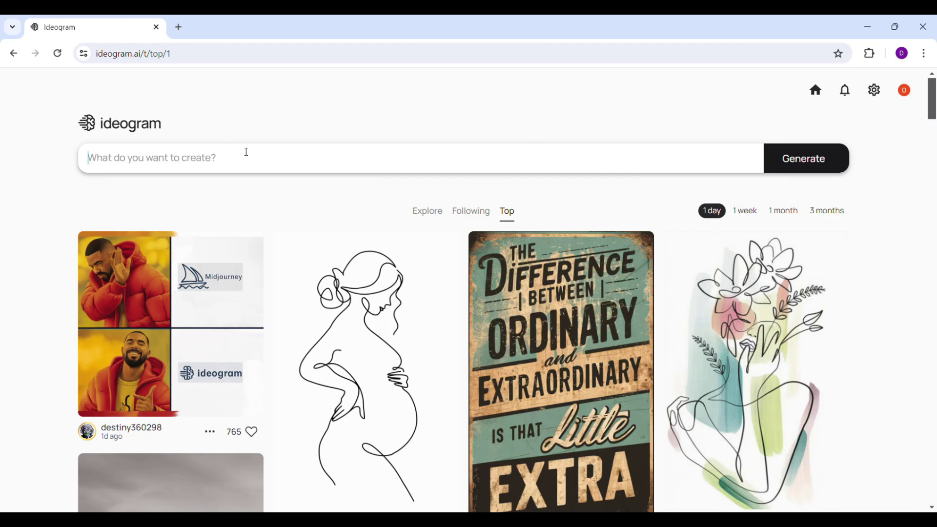
Step: Generate images from the prompt 'a beautiful full moon night' with the cinematic style
{"action": "left_click", "coordinate": [234, 169]}
{"action": "type", "text": "a beautiful full"}
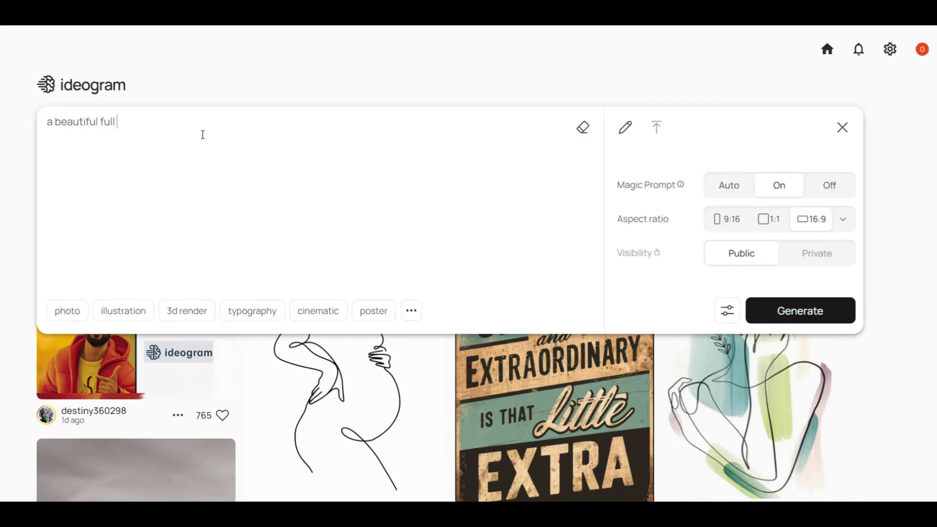
{"action": "type", "text": " moon night"}
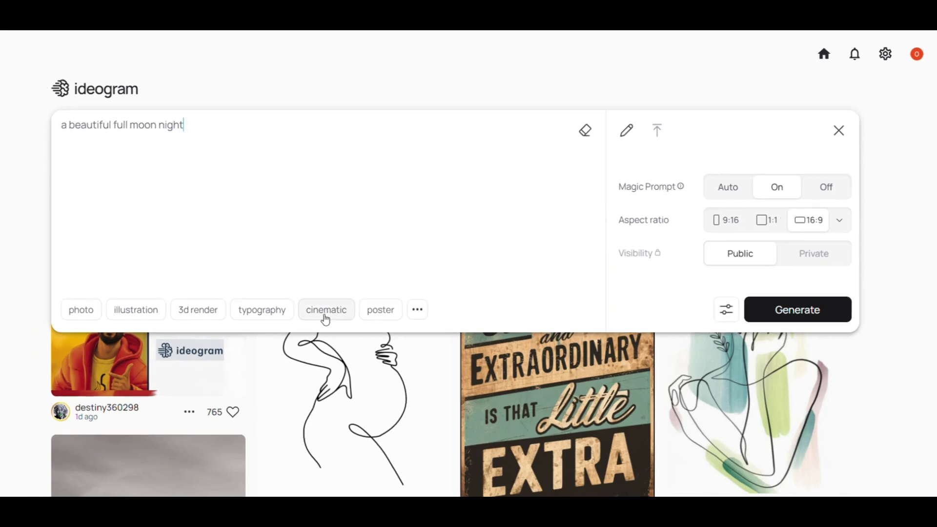
{"action": "left_click", "coordinate": [345, 318]}
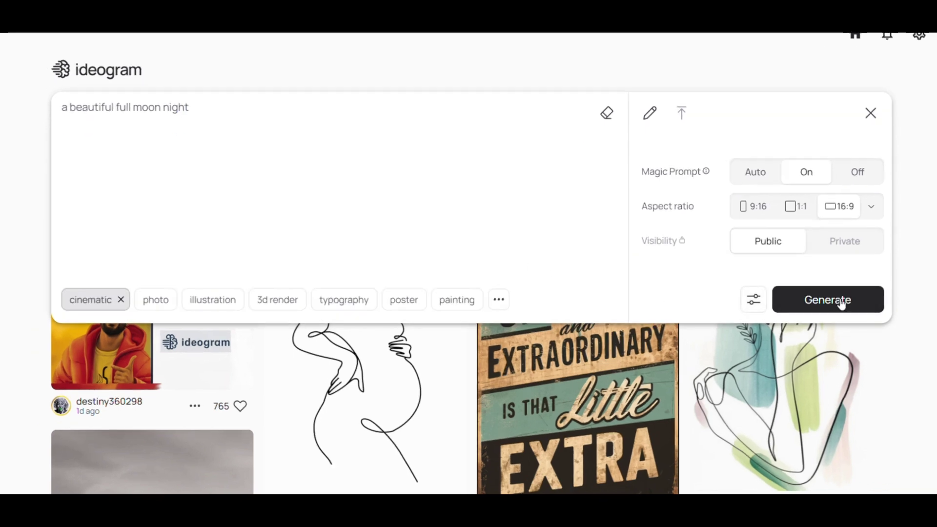
{"action": "left_click", "coordinate": [841, 301]}
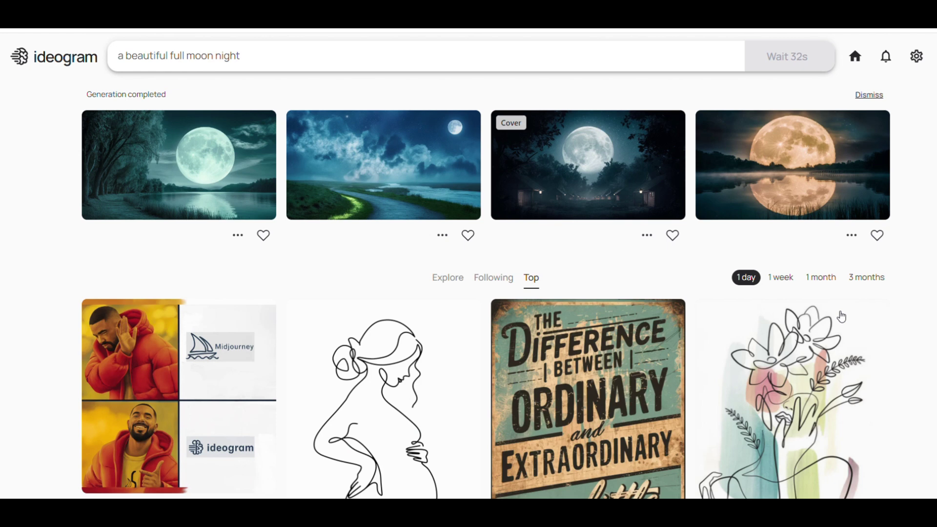
Step: Regenerate the golden-moon lake image from its Magic Prompt and open the result's options
{"action": "left_click", "coordinate": [829, 195]}
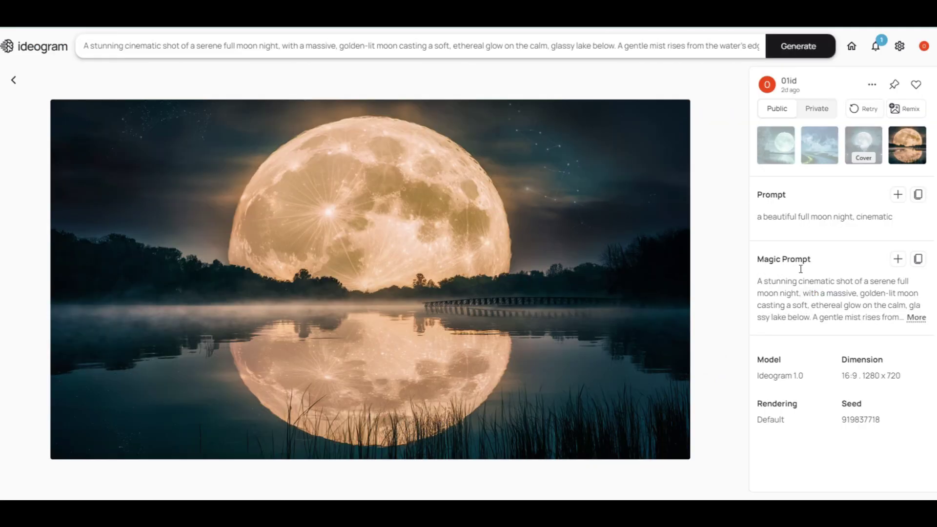
{"action": "left_click", "coordinate": [898, 259]}
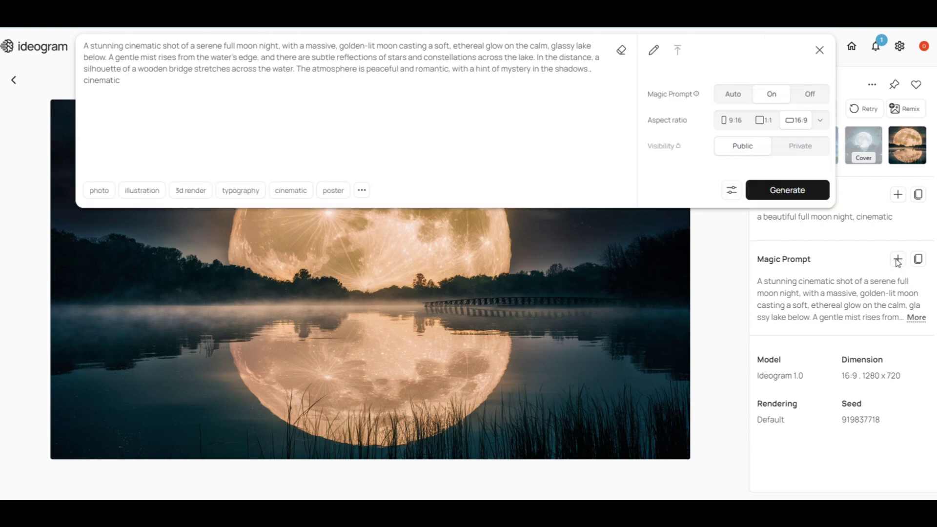
{"action": "left_click", "coordinate": [801, 191]}
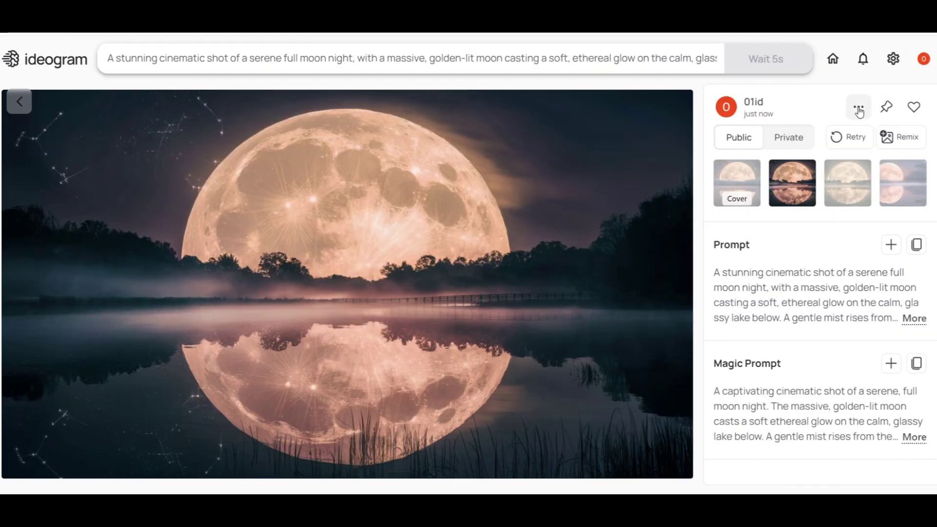
{"action": "left_click", "coordinate": [858, 110]}
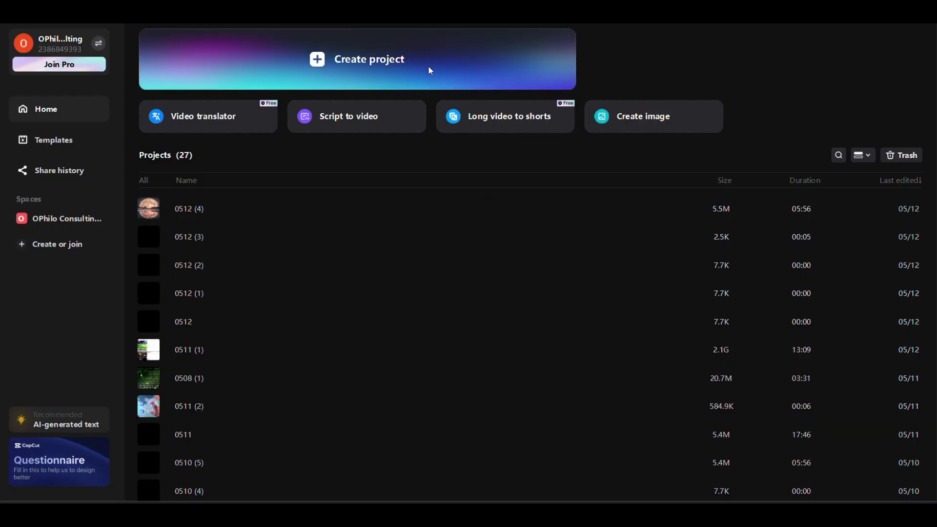
Step: Create a new project, import the Relaxing piano folder, and add Piano.MP3 to the timeline
{"action": "left_click", "coordinate": [428, 70]}
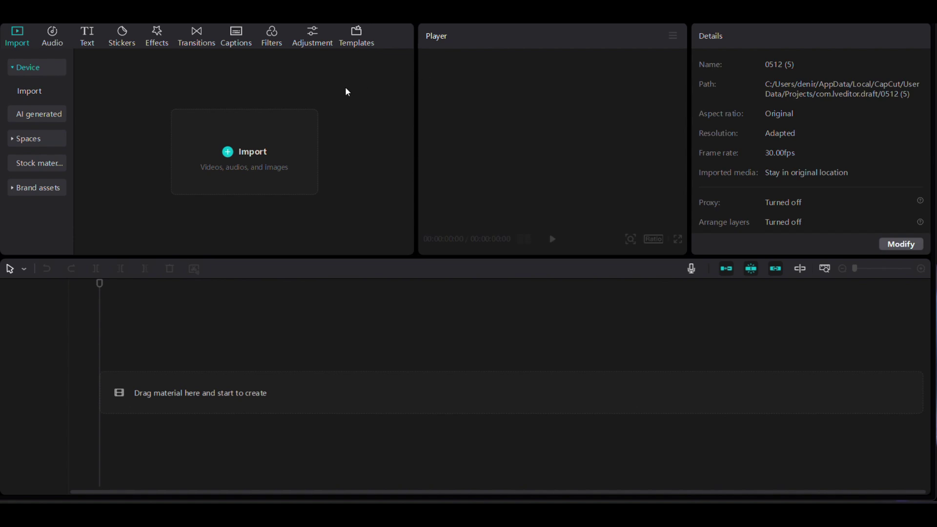
{"action": "left_click_drag", "start_coordinate": [936, 147], "coordinate": [235, 172]}
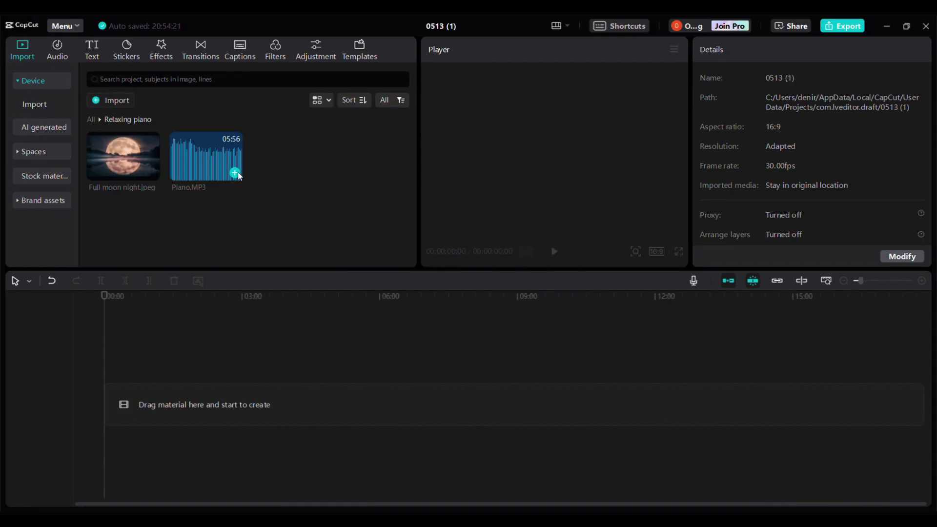
{"action": "left_click", "coordinate": [230, 160]}
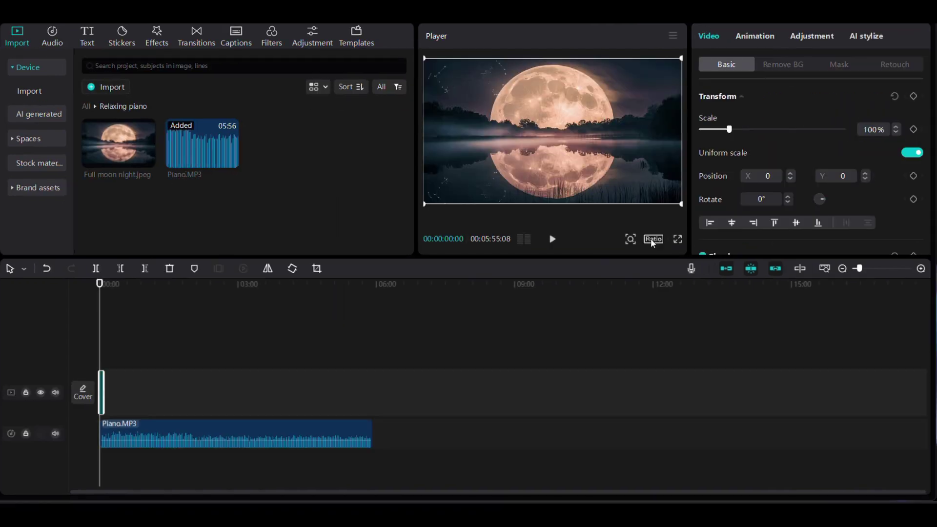
Step: Set the video ratio to 16:9, raise the piano volume to 3.8dB, and normalize loudness
{"action": "left_click", "coordinate": [655, 251]}
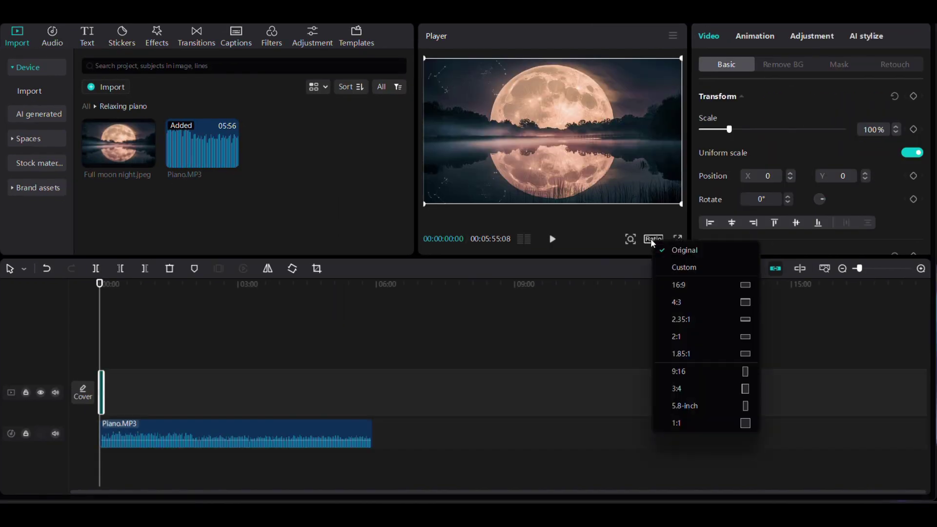
{"action": "left_click", "coordinate": [672, 286]}
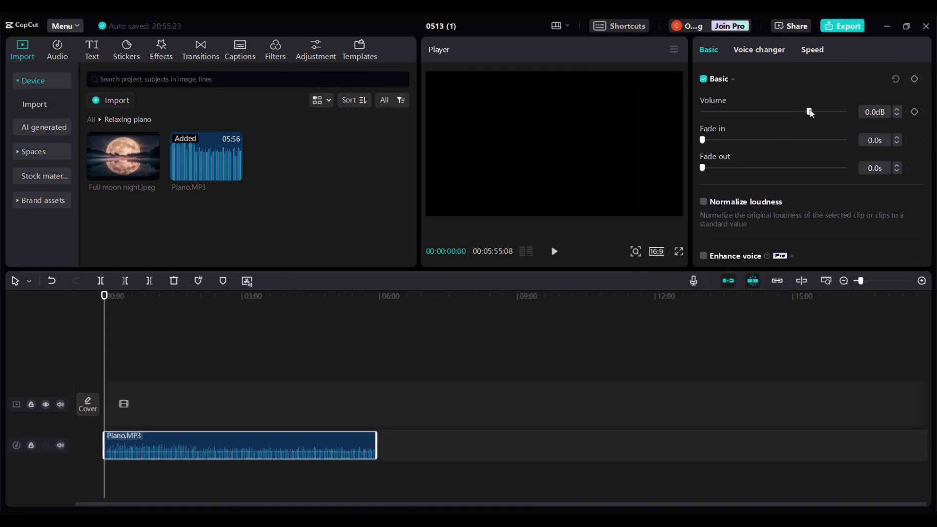
{"action": "mouse_move", "coordinate": [809, 112]}
{"action": "left_mouse_down"}
{"action": "mouse_move", "coordinate": [774, 111]}
{"action": "mouse_move", "coordinate": [815, 113]}
{"action": "left_mouse_up"}
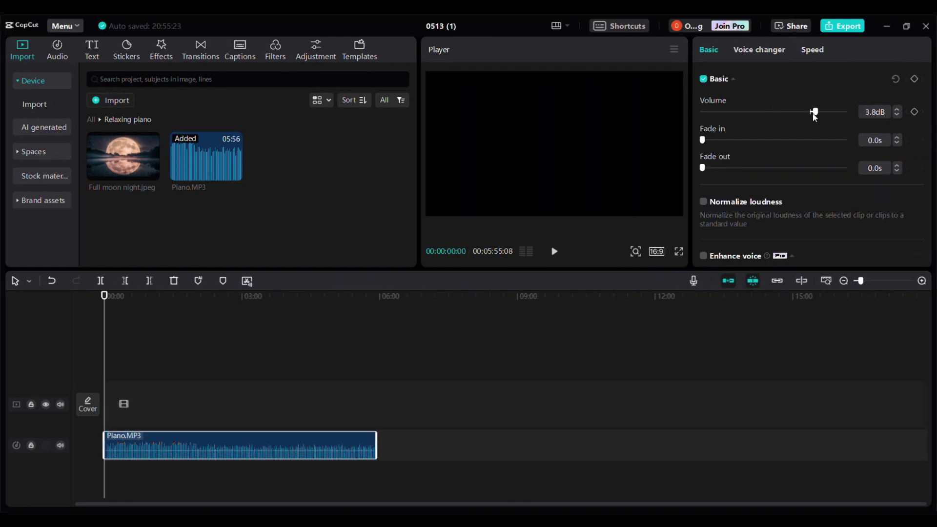
{"action": "left_click", "coordinate": [704, 201]}
Step: Turn on noise reduction for the Piano.MP3 audio
{"action": "scroll", "coordinate": [725, 211], "scroll_direction": "down", "scroll_amount": 3}
{"action": "scroll", "coordinate": [724, 207], "scroll_direction": "down", "scroll_amount": 2}
{"action": "left_click", "coordinate": [704, 193]}
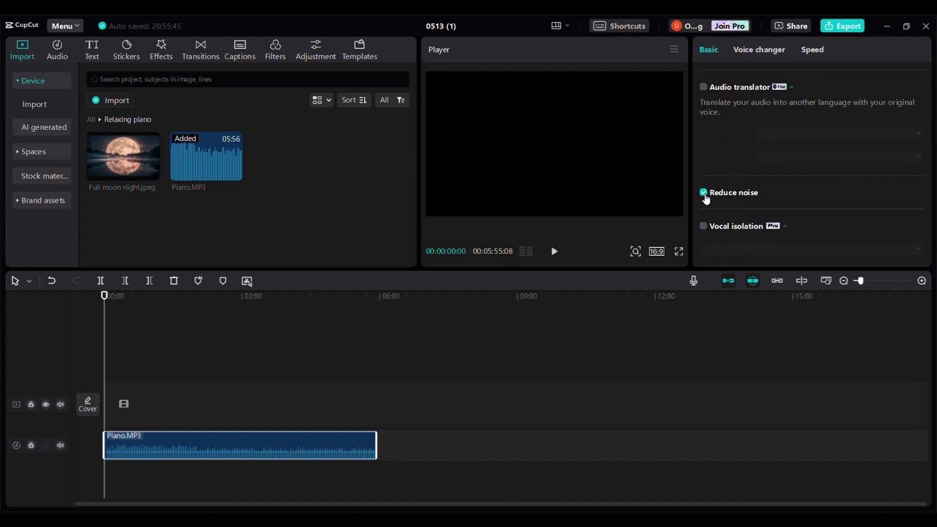
Step: Paste a second Piano.MP3 copy onto a new track, overlapping the first clip's ending
{"action": "scroll", "coordinate": [706, 199], "scroll_direction": "down", "scroll_amount": 2}
{"action": "left_click_drag", "start_coordinate": [123, 156], "coordinate": [490, 288]}
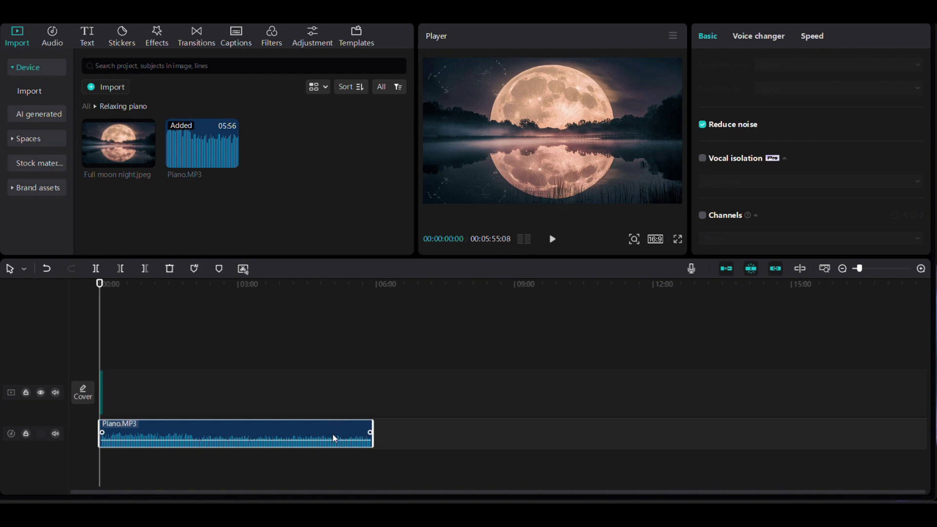
{"action": "key", "text": "ctrl+v"}
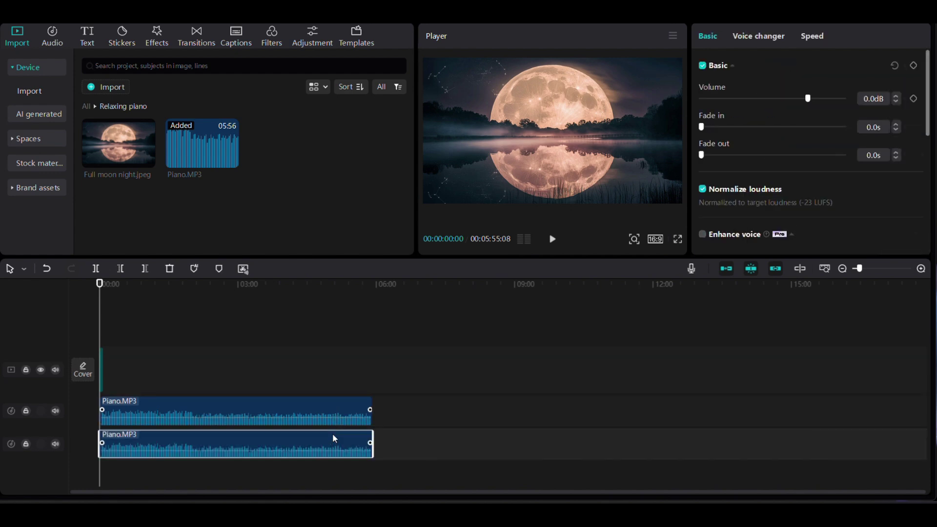
{"action": "left_click_drag", "start_coordinate": [349, 418], "coordinate": [621, 447]}
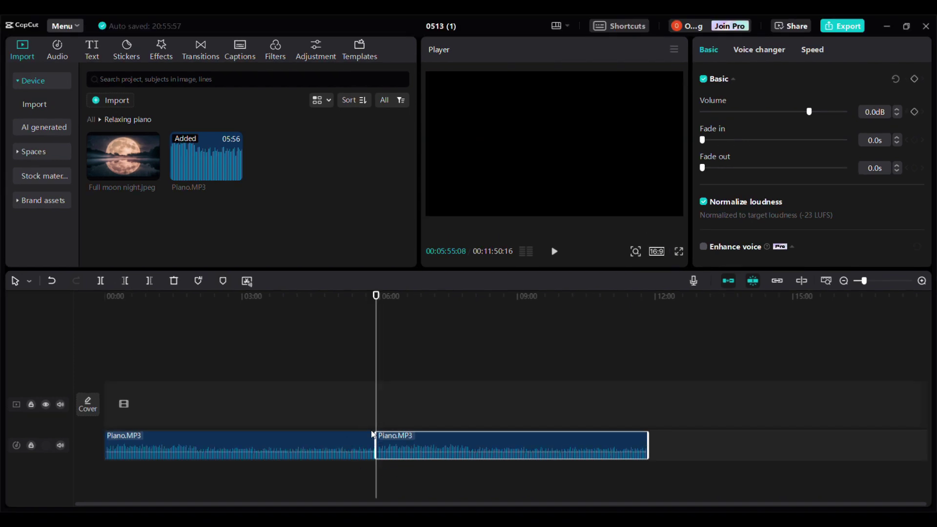
{"action": "mouse_move", "coordinate": [422, 453]}
{"action": "left_mouse_down"}
{"action": "mouse_move", "coordinate": [423, 478]}
{"action": "mouse_move", "coordinate": [408, 481]}
{"action": "mouse_move", "coordinate": [412, 469]}
{"action": "left_mouse_up"}
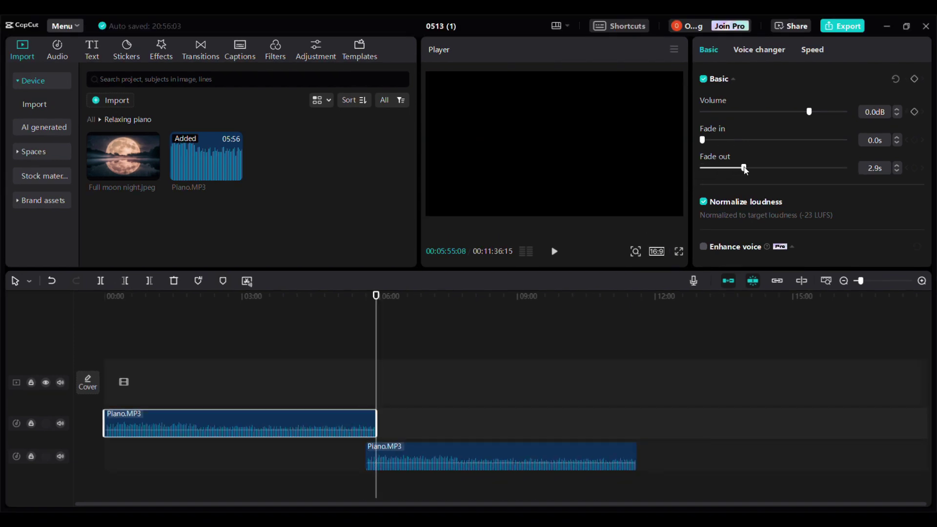
{"action": "left_click", "coordinate": [581, 459]}
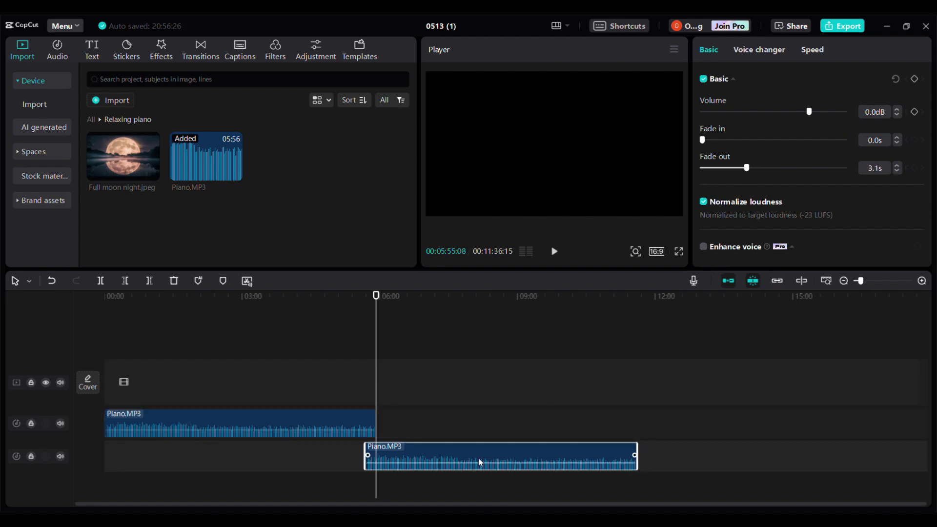
Step: Apply the Auto beat 'Beats 1' pattern to both the lower and upper piano clips
{"action": "left_click", "coordinate": [198, 282]}
{"action": "left_click", "coordinate": [222, 319]}
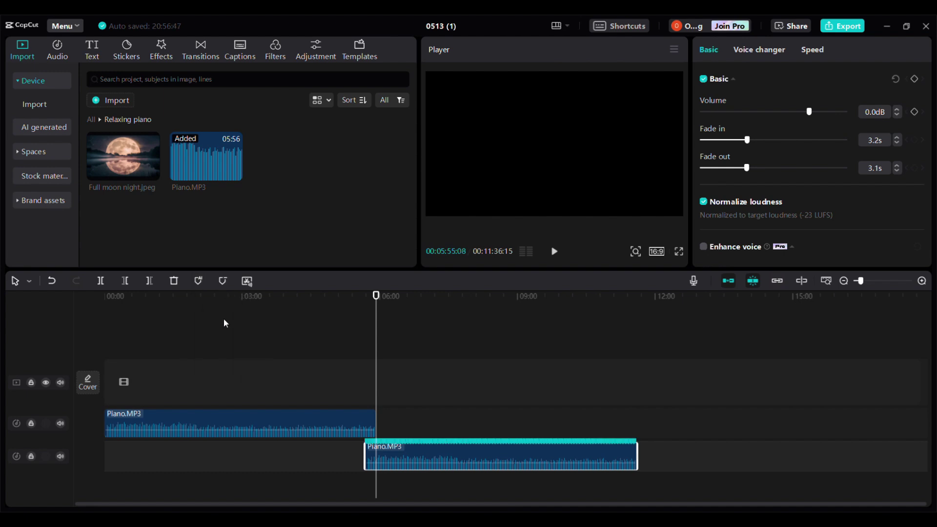
{"action": "left_click", "coordinate": [200, 285]}
{"action": "left_click", "coordinate": [223, 318]}
Step: Shift the lower piano clip later and paste a third copy aligned after the playhead
{"action": "scroll", "coordinate": [341, 419], "scroll_direction": "up", "scroll_amount": 5}
{"action": "left_click", "coordinate": [430, 447]}
{"action": "left_click_drag", "start_coordinate": [430, 447], "coordinate": [614, 455]}
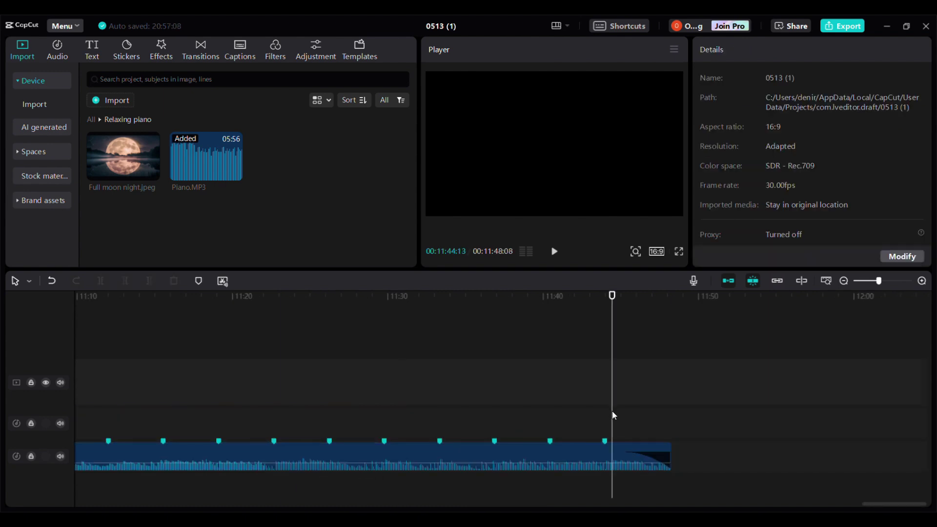
{"action": "key", "text": "ctrl+v"}
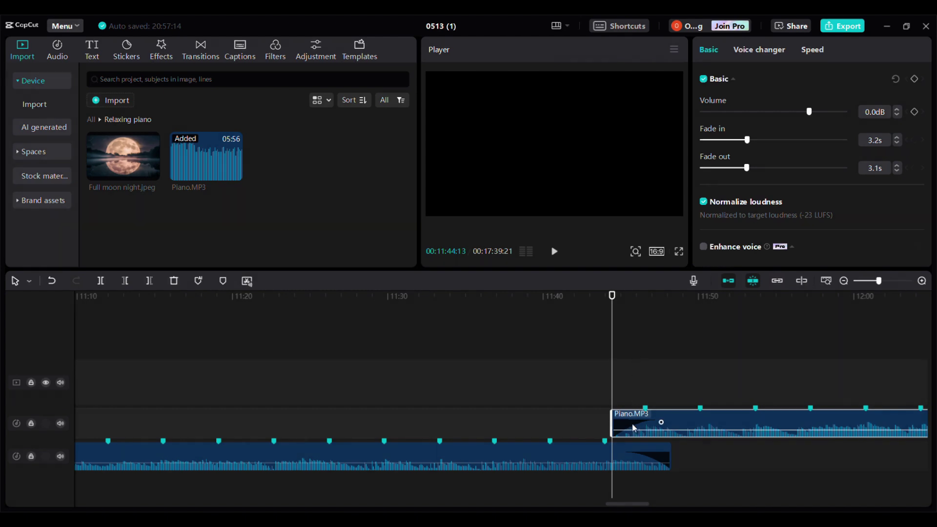
{"action": "left_click_drag", "start_coordinate": [634, 428], "coordinate": [653, 426]}
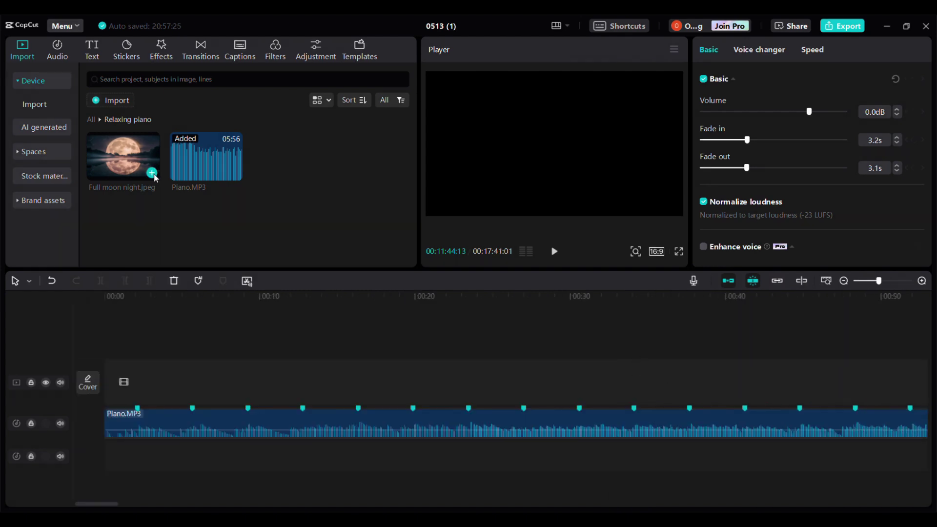
Step: Stretch Full moon night.jpeg to the music's end and lay Nature's Firefly effect across its full length
{"action": "left_click", "coordinate": [152, 173]}
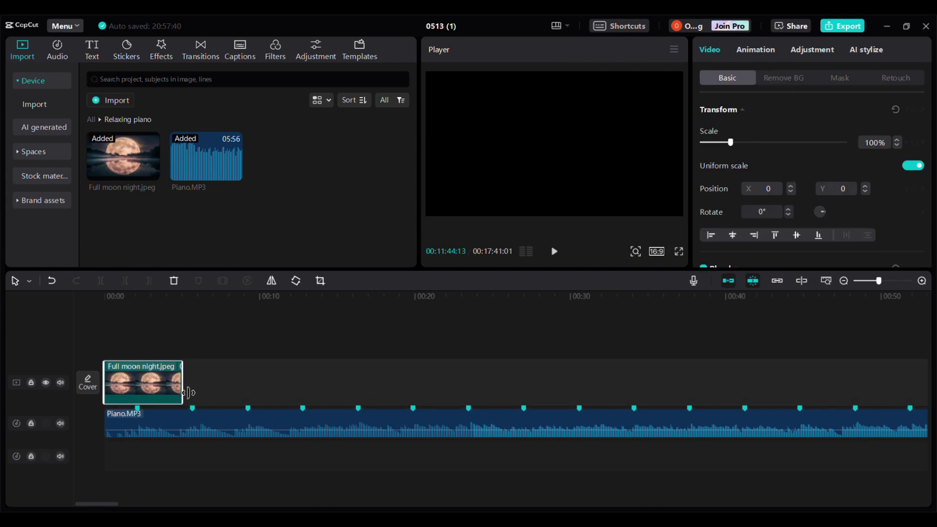
{"action": "left_click_drag", "start_coordinate": [189, 392], "coordinate": [900, 393]}
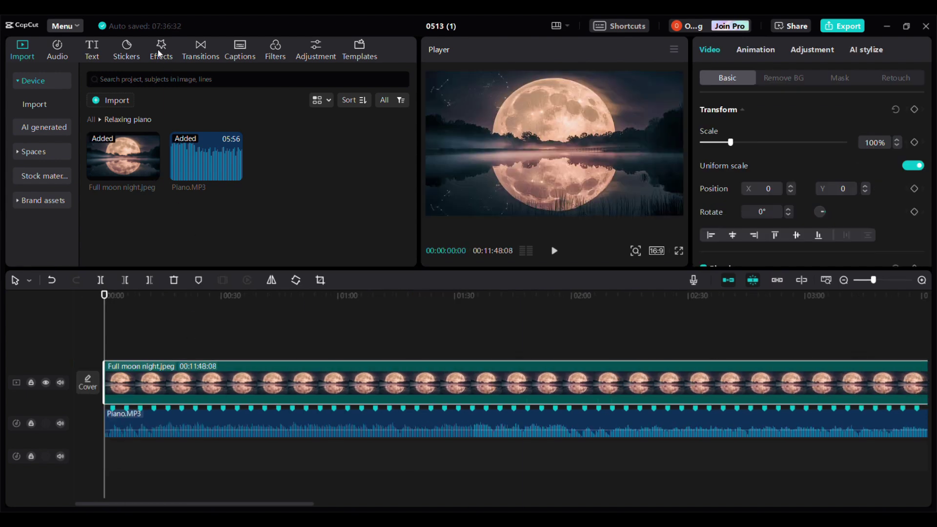
{"action": "left_click", "coordinate": [160, 50]}
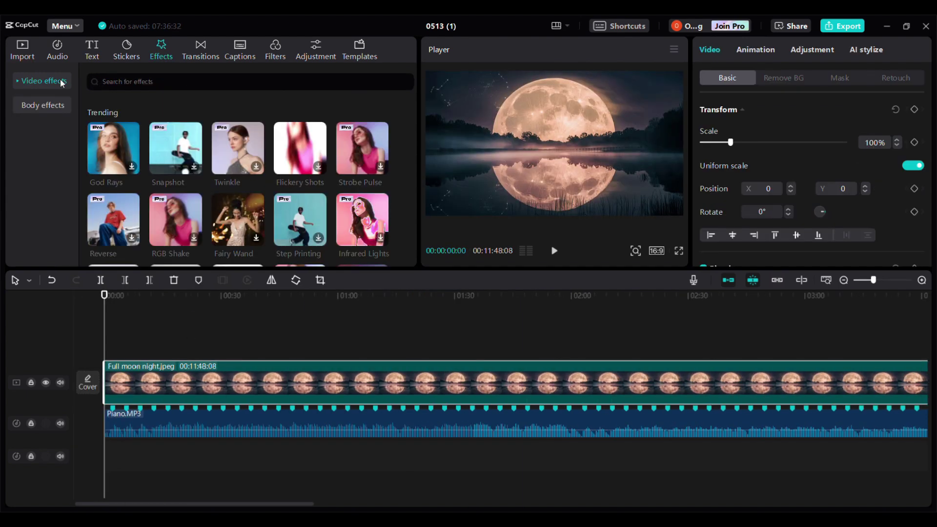
{"action": "scroll", "coordinate": [54, 207], "scroll_direction": "down", "scroll_amount": 5}
{"action": "left_click", "coordinate": [33, 209]}
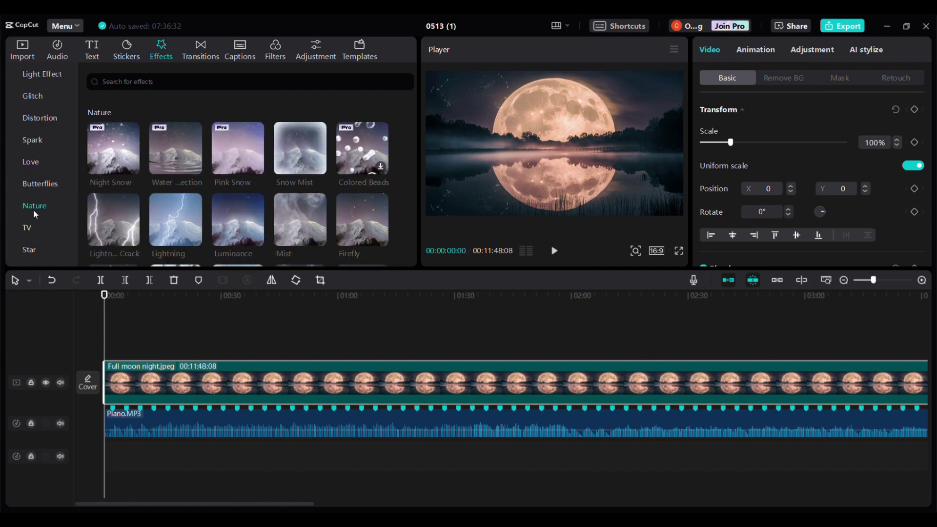
{"action": "left_click_drag", "start_coordinate": [359, 227], "coordinate": [108, 350]}
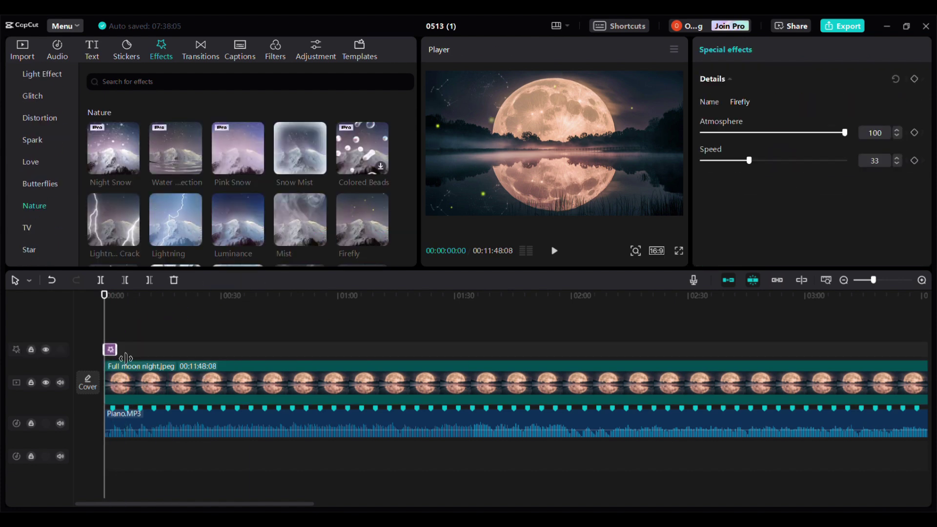
{"action": "left_click_drag", "start_coordinate": [162, 361], "coordinate": [927, 361]}
{"action": "left_click", "coordinate": [368, 257]}
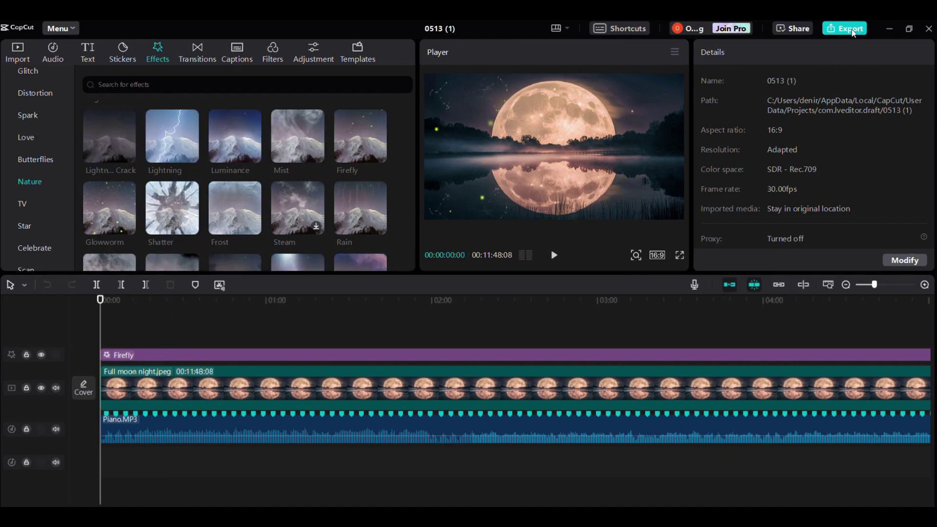
Step: Name the CapCut export 'Relaxing Piano' and keep the 1080P H.264 mp4 settings
{"action": "left_click", "coordinate": [854, 33]}
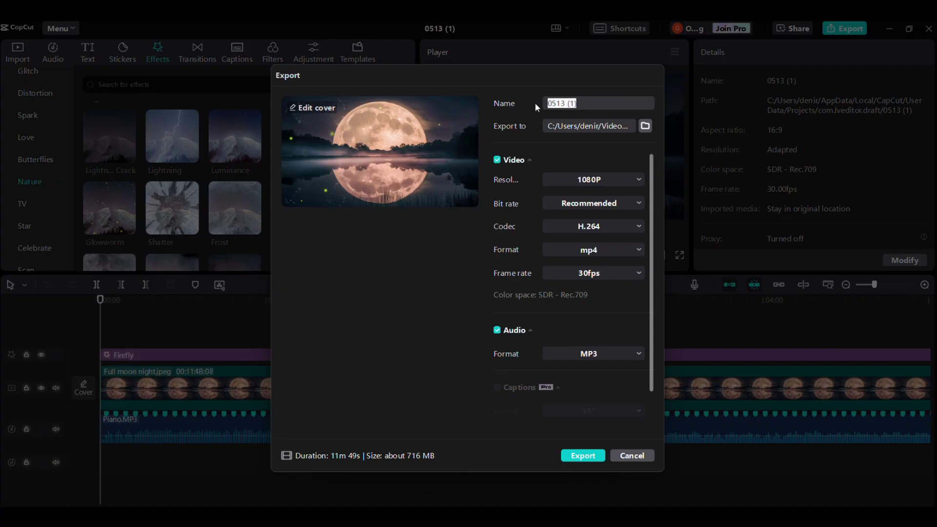
{"action": "key", "text": "BackSpace"}
{"action": "type", "text": "Relaxing Piano"}
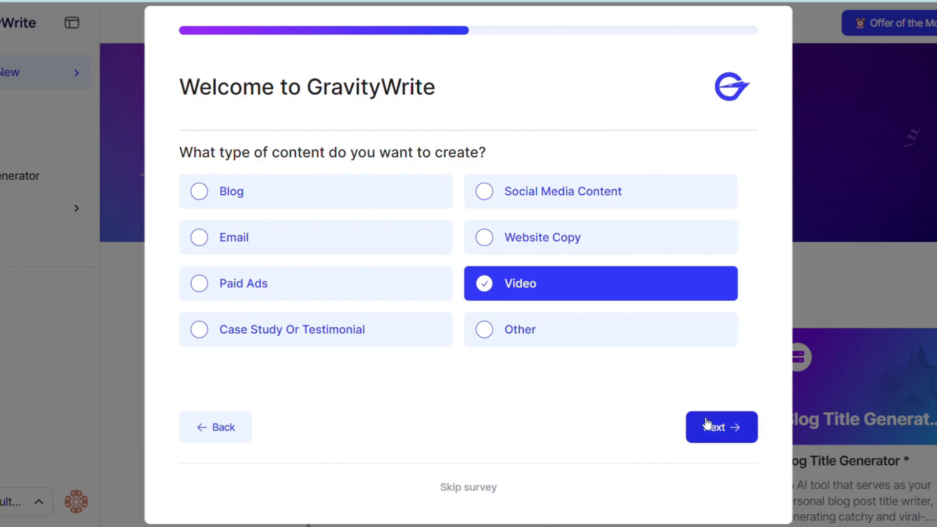
Step: Get past GravityWrite's onboarding survey and open the All-in-One YT Content tool under YouTube tools
{"action": "left_click", "coordinate": [720, 428]}
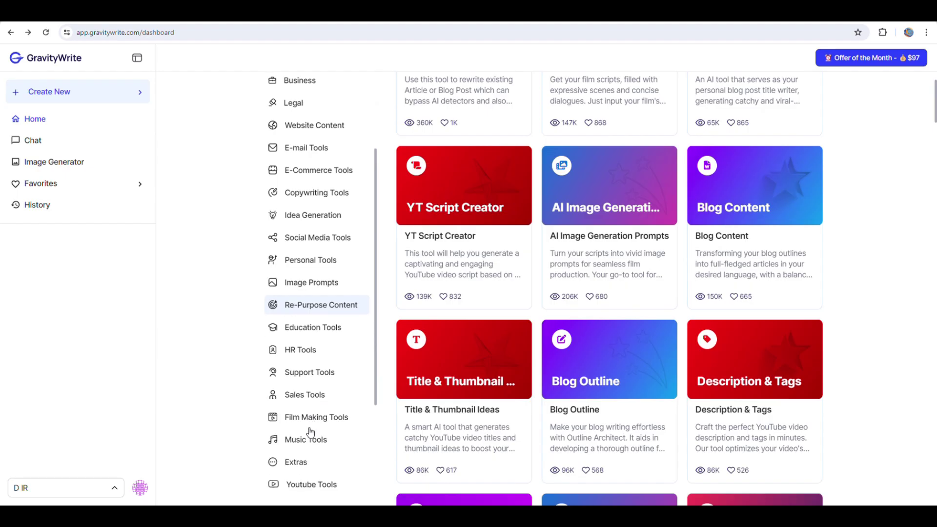
{"action": "scroll", "coordinate": [310, 434], "scroll_direction": "down", "scroll_amount": 3}
{"action": "left_click", "coordinate": [350, 371]}
{"action": "scroll", "coordinate": [464, 446], "scroll_direction": "down", "scroll_amount": 4}
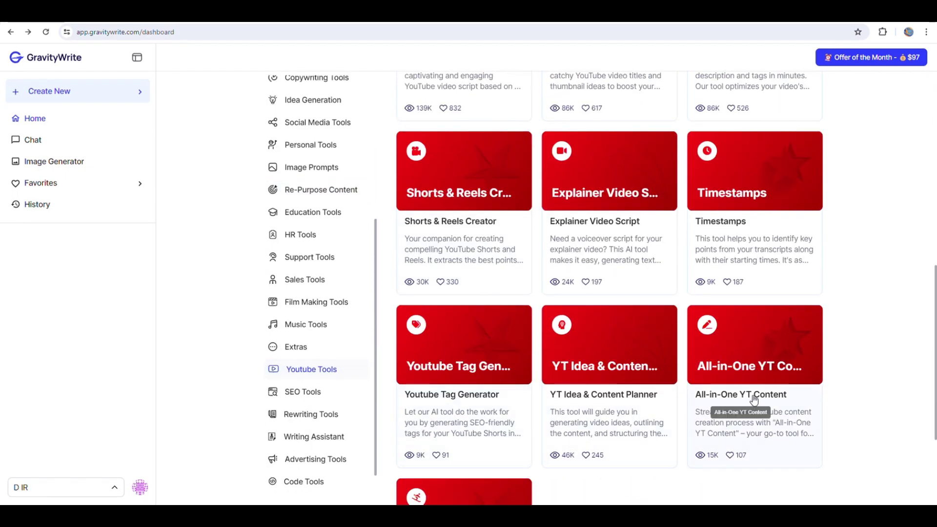
{"action": "left_click", "coordinate": [722, 412]}
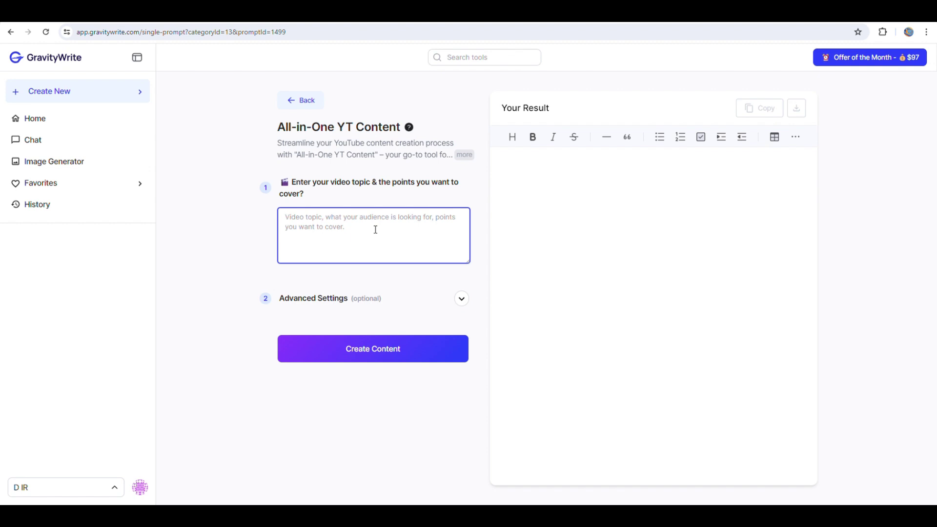
Step: Generate the 'Serene Waves' title, description, tags and hashtags for the topic 'Piano relaxing Music'
{"action": "type", "text": "Piano relaxing Music"}
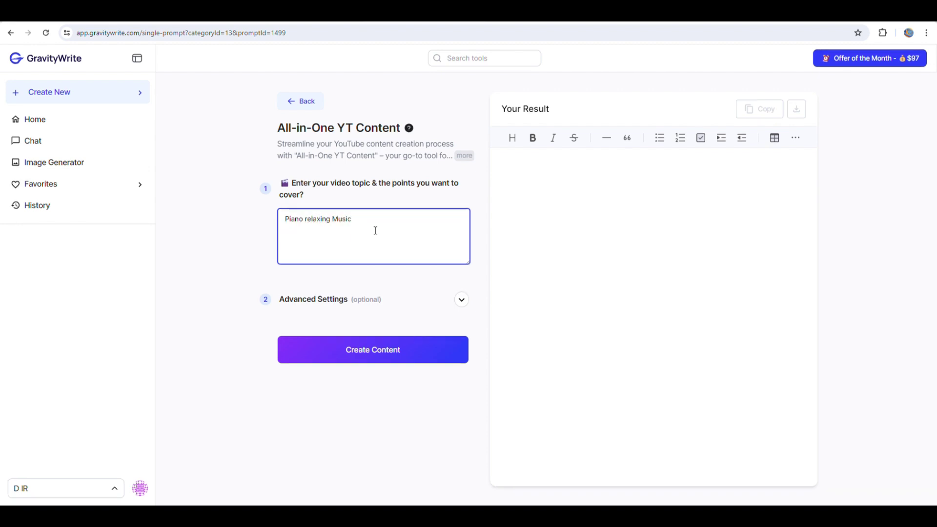
{"action": "left_click", "coordinate": [380, 341]}
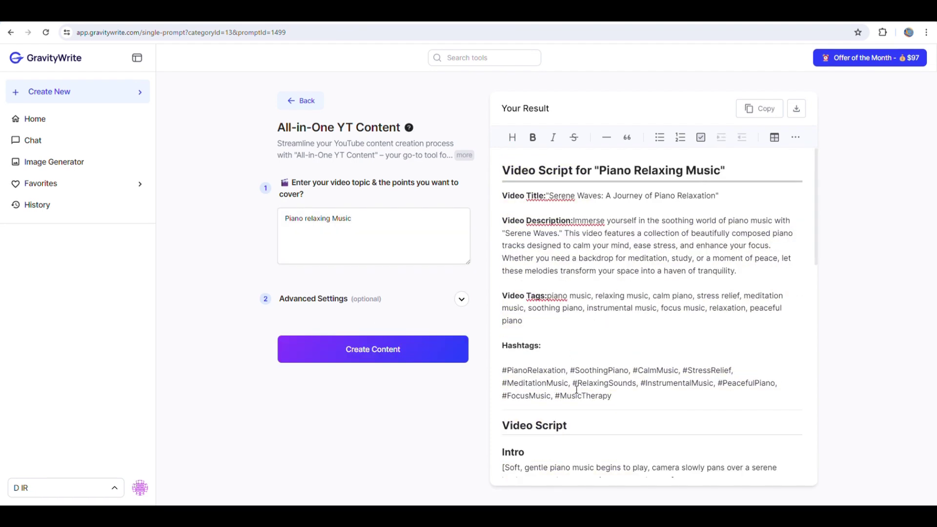
{"action": "scroll", "coordinate": [577, 389], "scroll_direction": "down", "scroll_amount": 1}
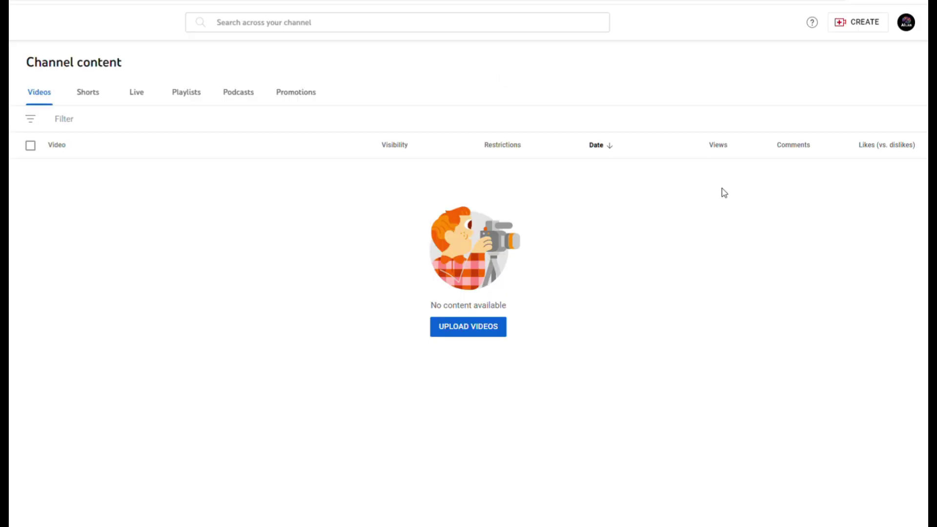
Step: Start a YouTube Studio video upload and select the exported piano video file
{"action": "left_click", "coordinate": [864, 33]}
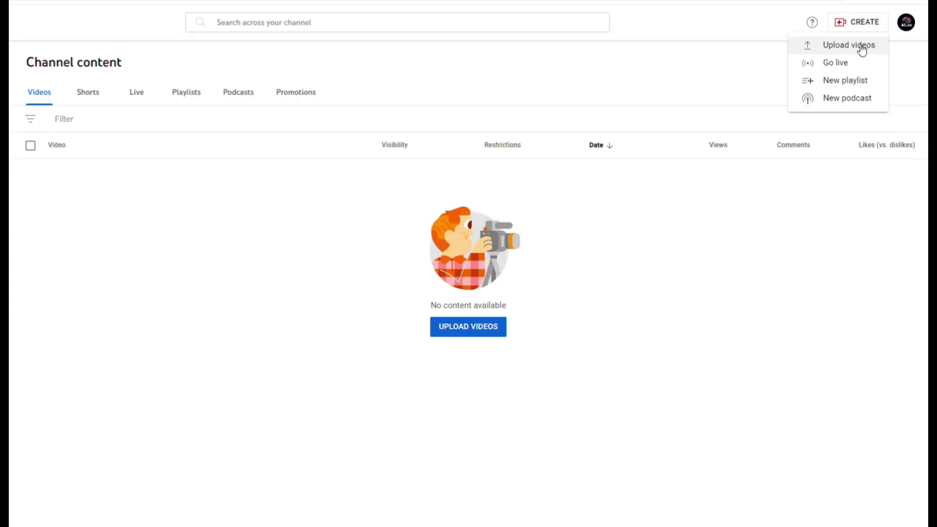
{"action": "left_click", "coordinate": [861, 44]}
{"action": "left_click", "coordinate": [401, 329]}
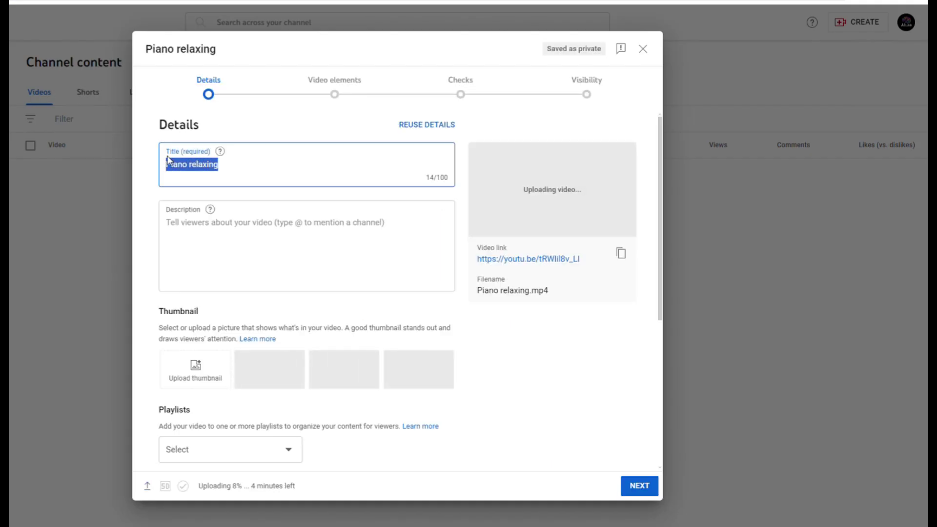
Step: Paste the title 'Serene Waves: A Journey of Piano Relaxation', the generated description, and hashtag tags
{"action": "type", "text": "Serene Waves: A Journey of Piano Relaxation"}
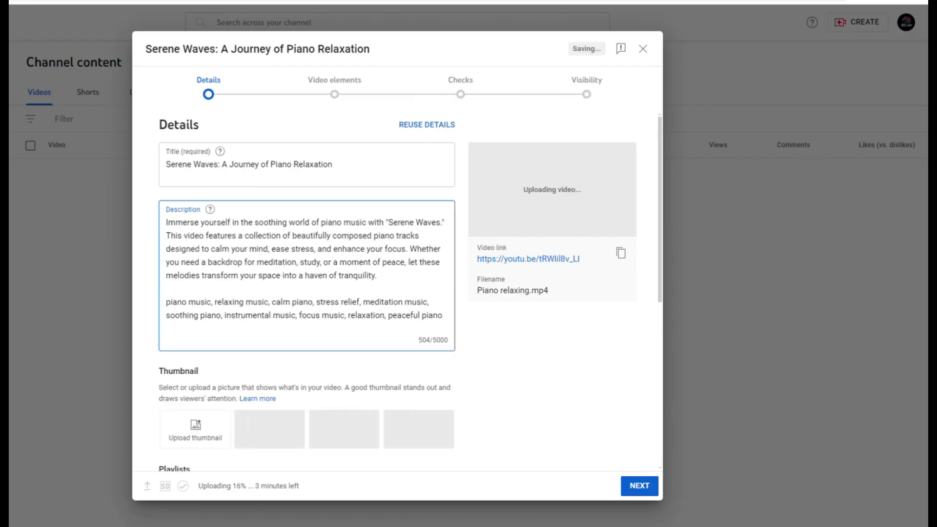
{"action": "left_click", "coordinate": [181, 438]}
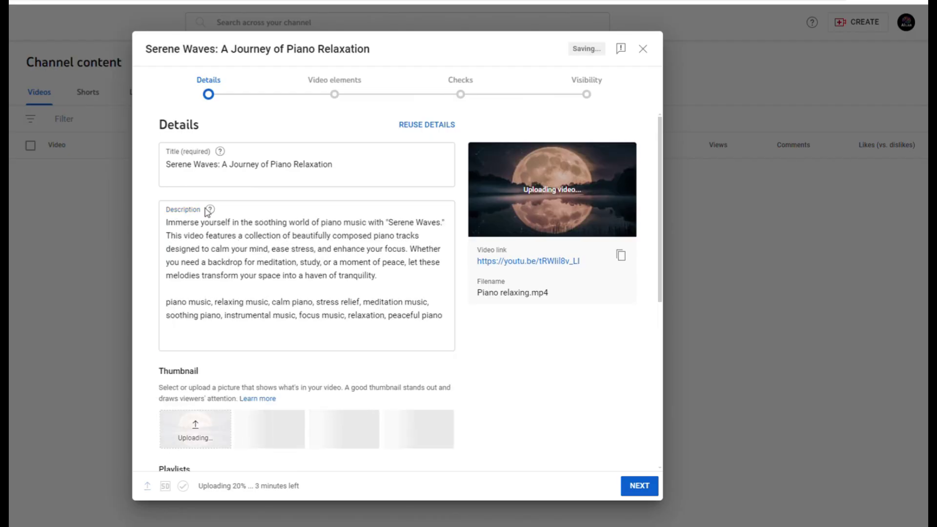
{"action": "scroll", "coordinate": [203, 310], "scroll_direction": "down", "scroll_amount": 6}
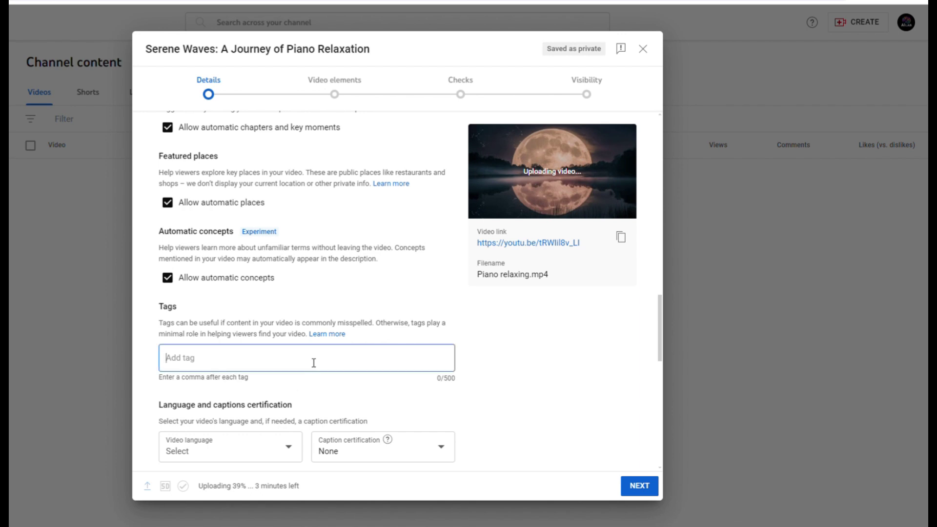
{"action": "type", "text": "#PianoRelaxation, #SoothingPiano, #CalmMusic, #StressRelief, #MeditationMusic, #RelaxingSounds, #InstrumentalMusic, #PeacefulPiano, #FocusMusic, #MusicTherapy"}
{"action": "scroll", "coordinate": [309, 359], "scroll_direction": "down", "scroll_amount": 2}
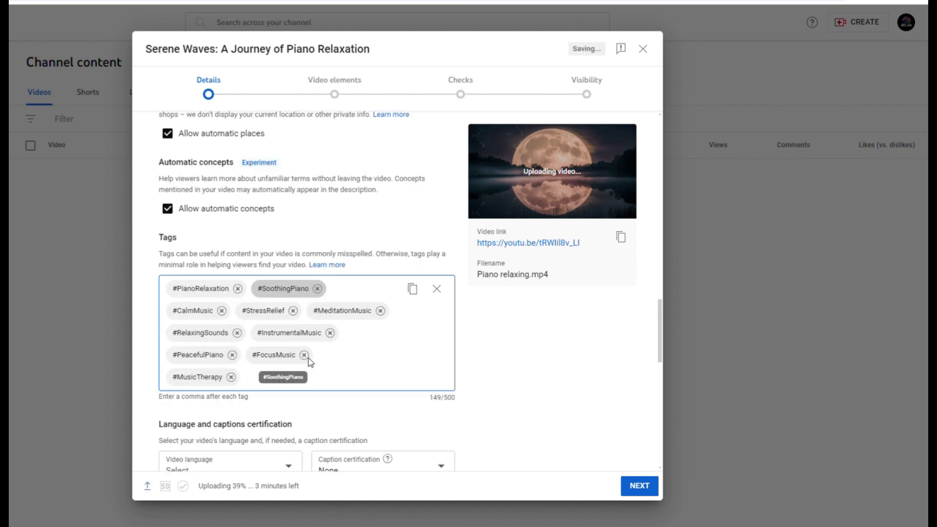
Step: Move past the Video elements and Checks steps and set visibility to Public
{"action": "left_click", "coordinate": [636, 485]}
{"action": "left_click", "coordinate": [635, 486]}
{"action": "left_click", "coordinate": [634, 486]}
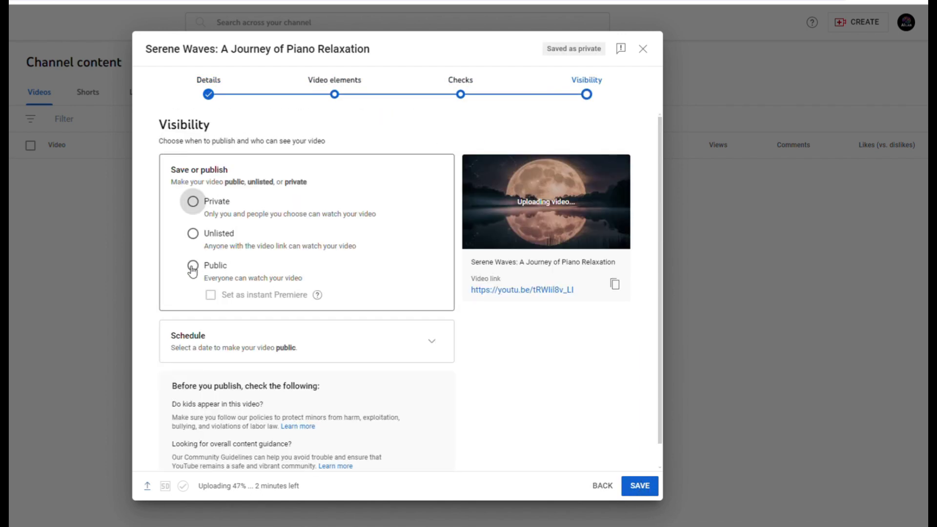
{"action": "scroll", "coordinate": [231, 369], "scroll_direction": "down", "scroll_amount": 1}
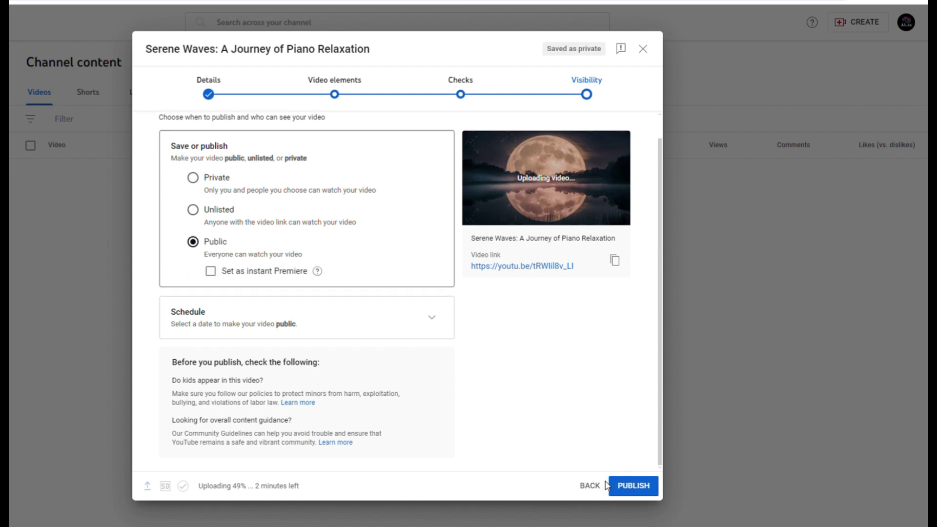